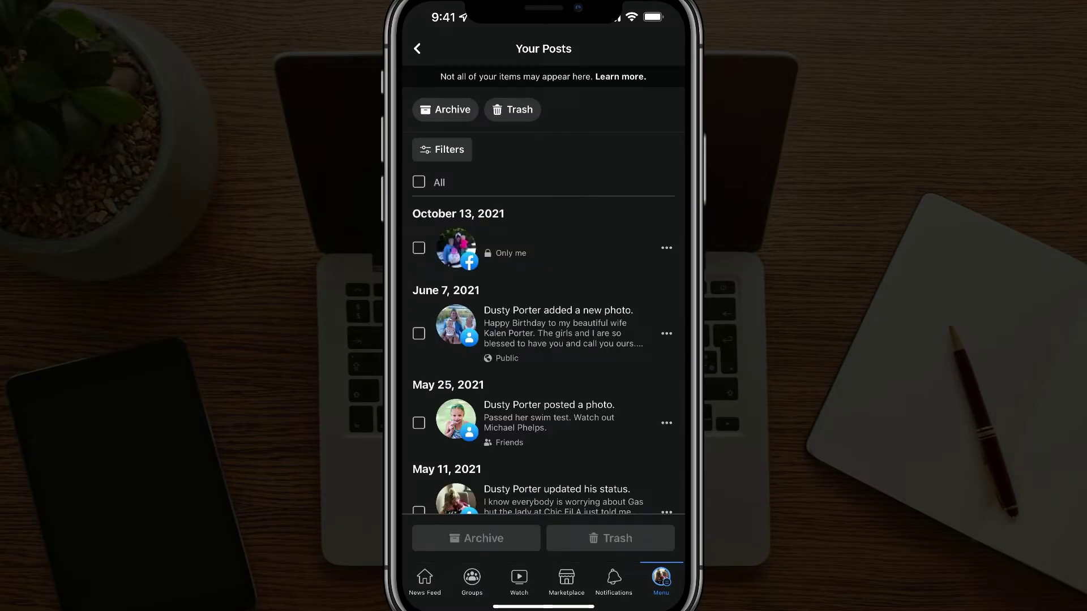
pyautogui.scroll(-2, 543, 292)
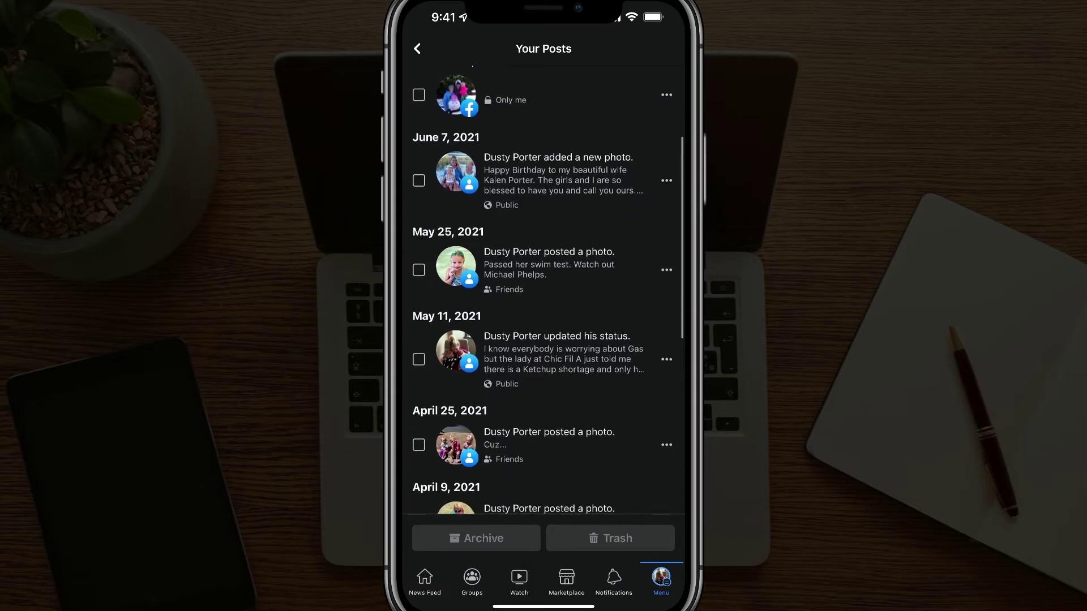
pyautogui.scroll(2, 544, 291)
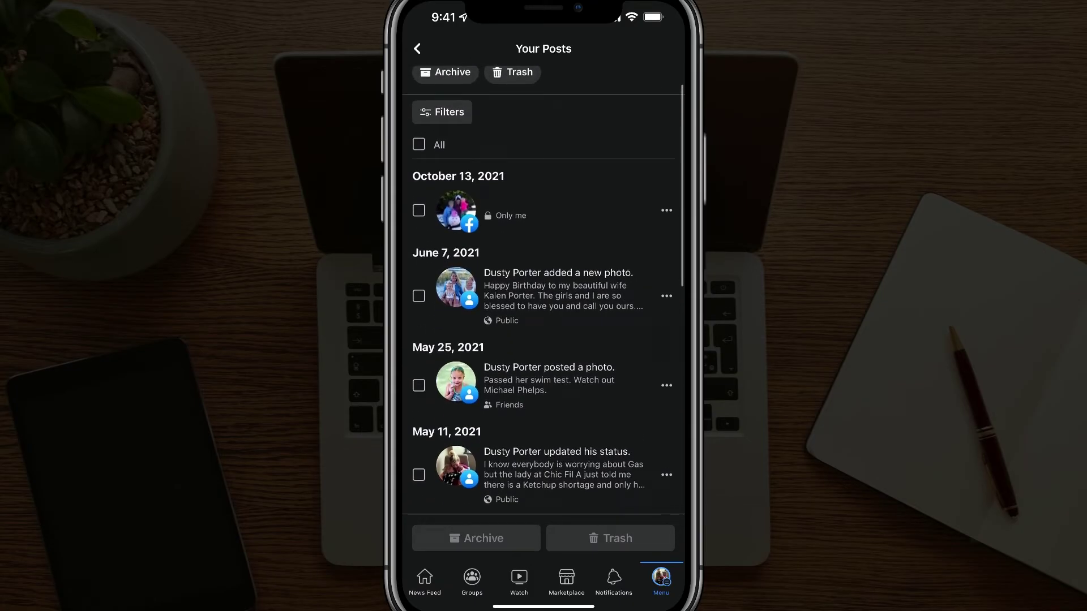
pyautogui.scroll(1, 544, 289)
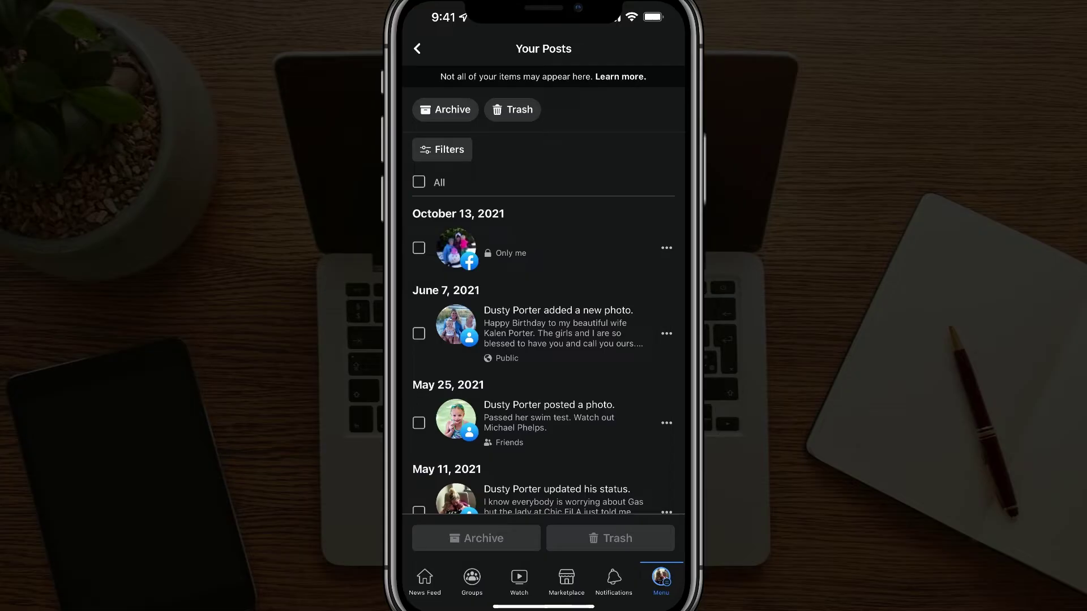
# Open the Your Posts filters and bring up the Categories choices.
pyautogui.click(442, 150)
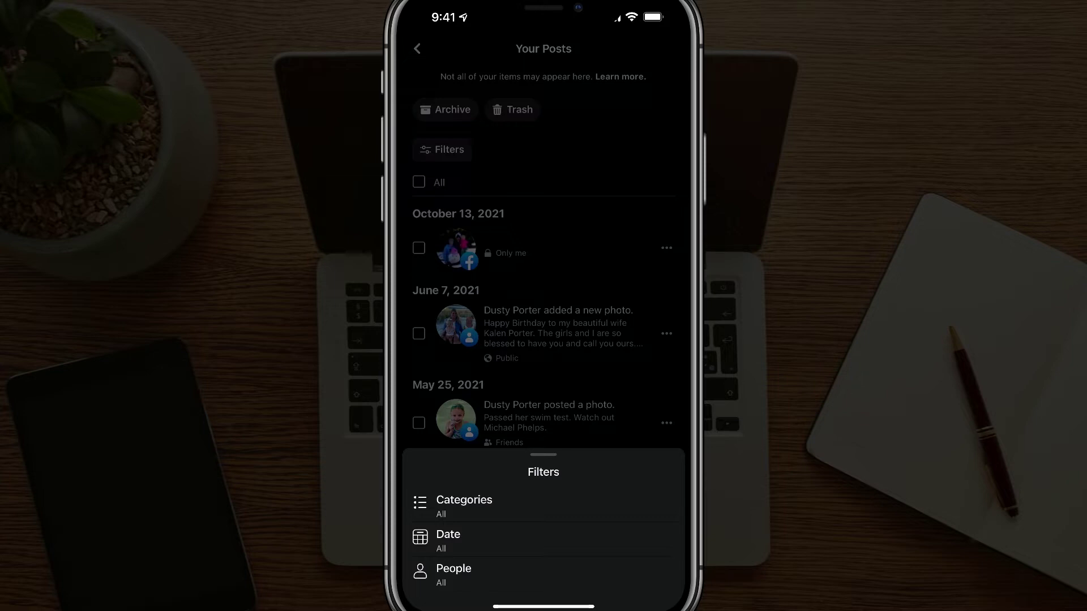
pyautogui.click(464, 500)
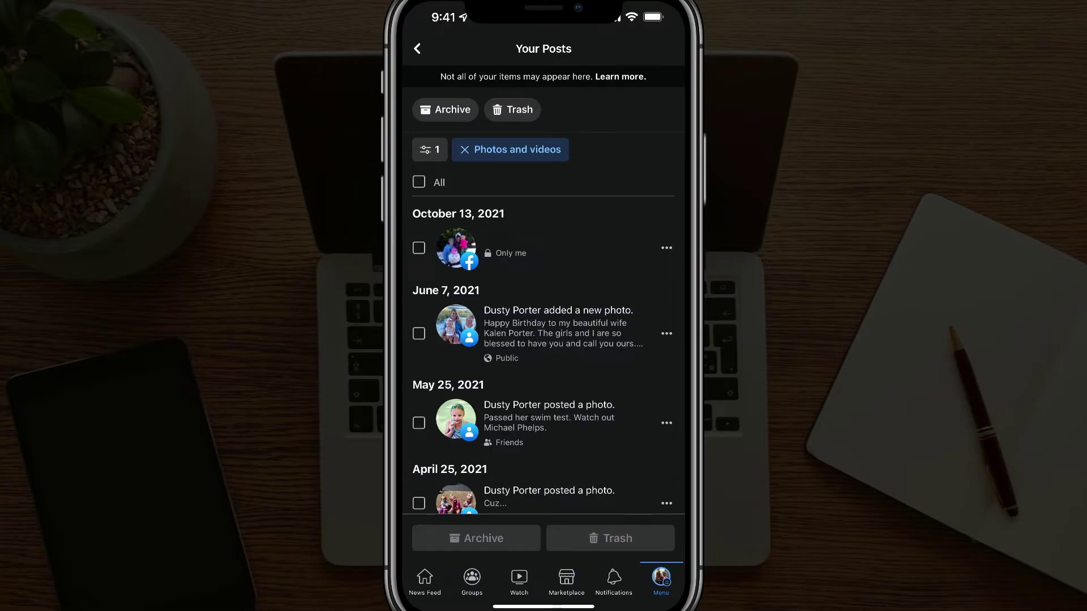
pyautogui.scroll(-5, 544, 340)
pyautogui.scroll(-5, 544, 340)
pyautogui.scroll(-5, 544, 339)
pyautogui.scroll(-5, 544, 340)
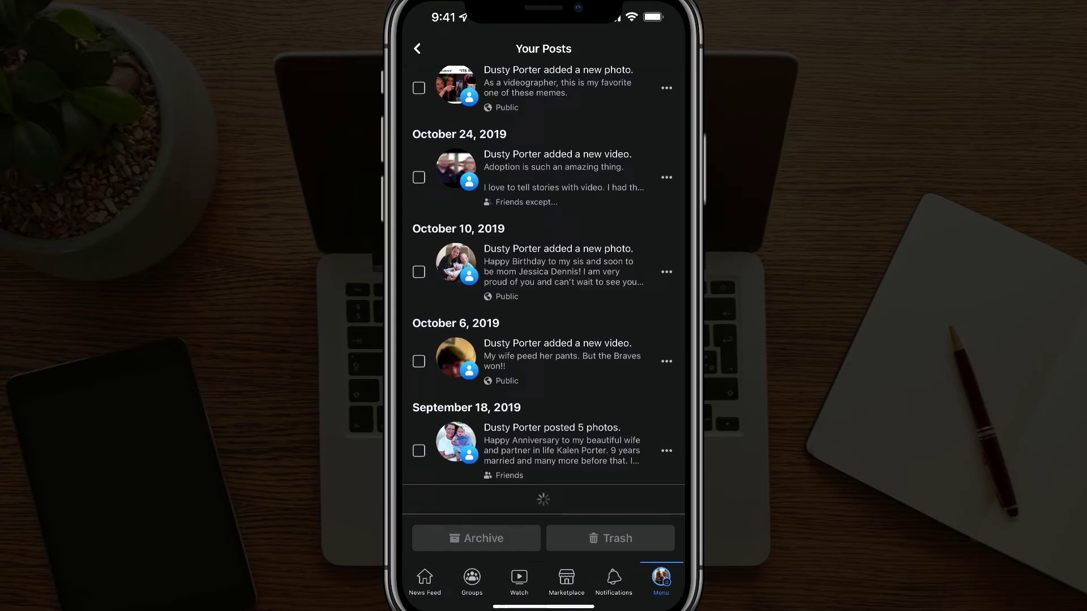
pyautogui.scroll(3, 544, 289)
pyautogui.scroll(3, 543, 288)
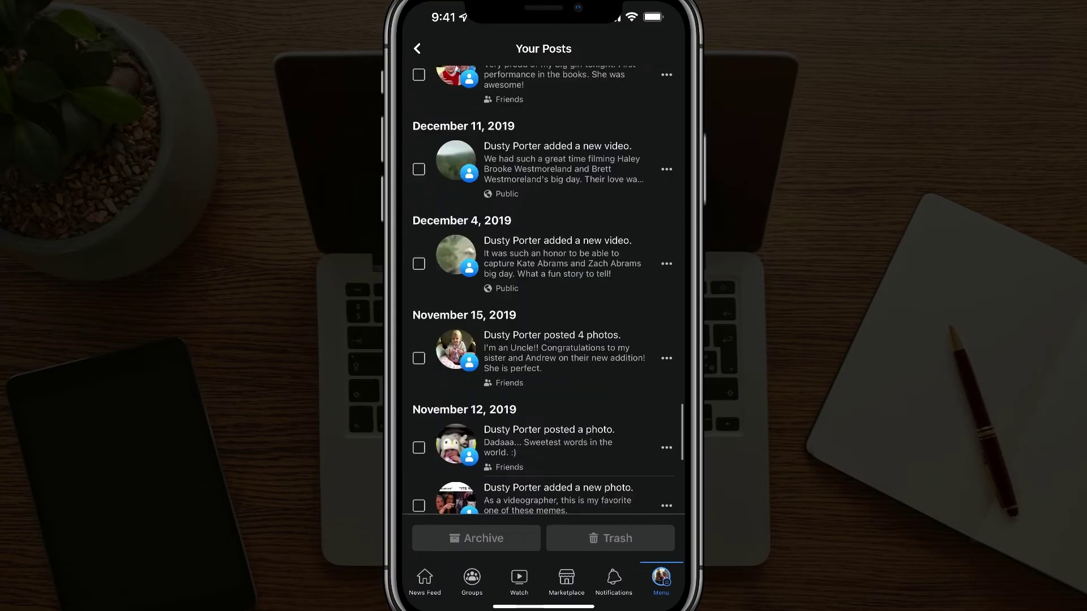
pyautogui.scroll(5, 544, 297)
pyautogui.scroll(5, 543, 297)
pyautogui.scroll(5, 544, 297)
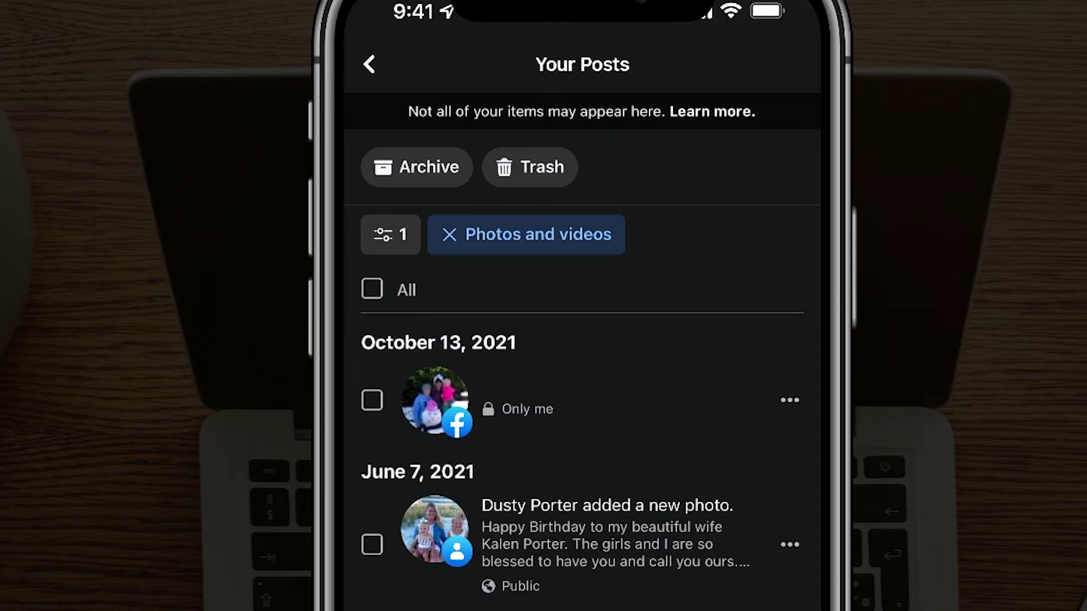
# Select all 70 photo and video posts with the All checkbox.
pyautogui.click(372, 290)
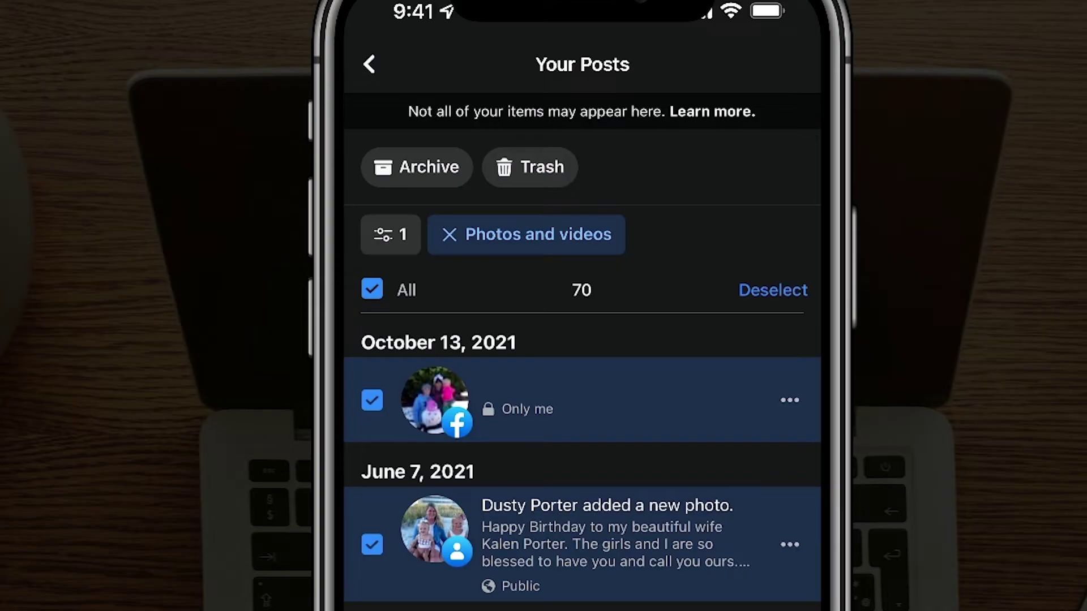
pyautogui.scroll(-2, 583, 352)
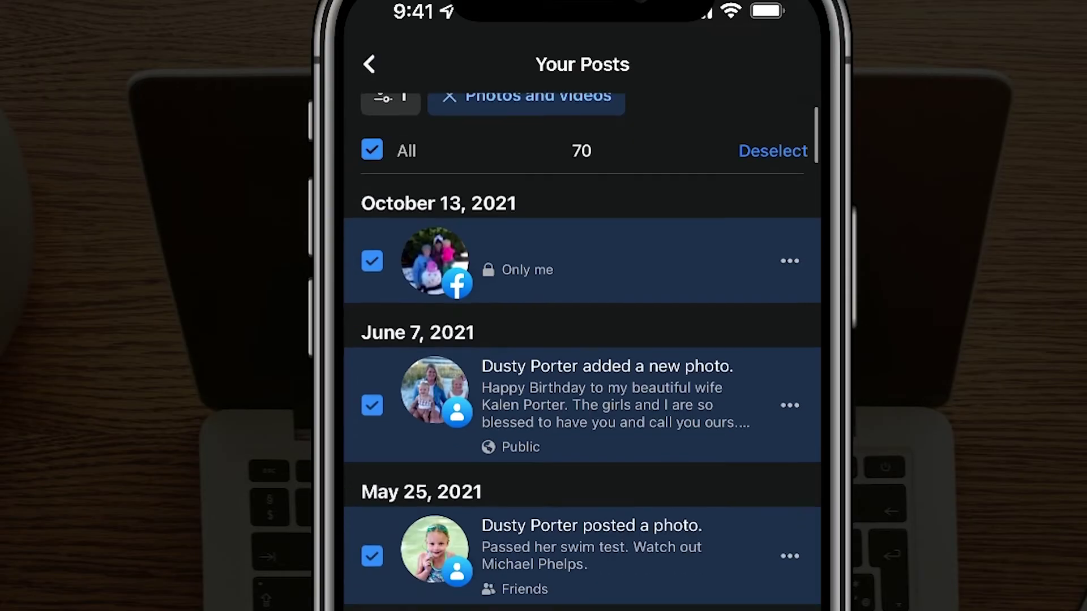
pyautogui.scroll(-3, 582, 352)
pyautogui.scroll(-2, 583, 351)
pyautogui.scroll(-3, 582, 351)
pyautogui.scroll(-3, 583, 352)
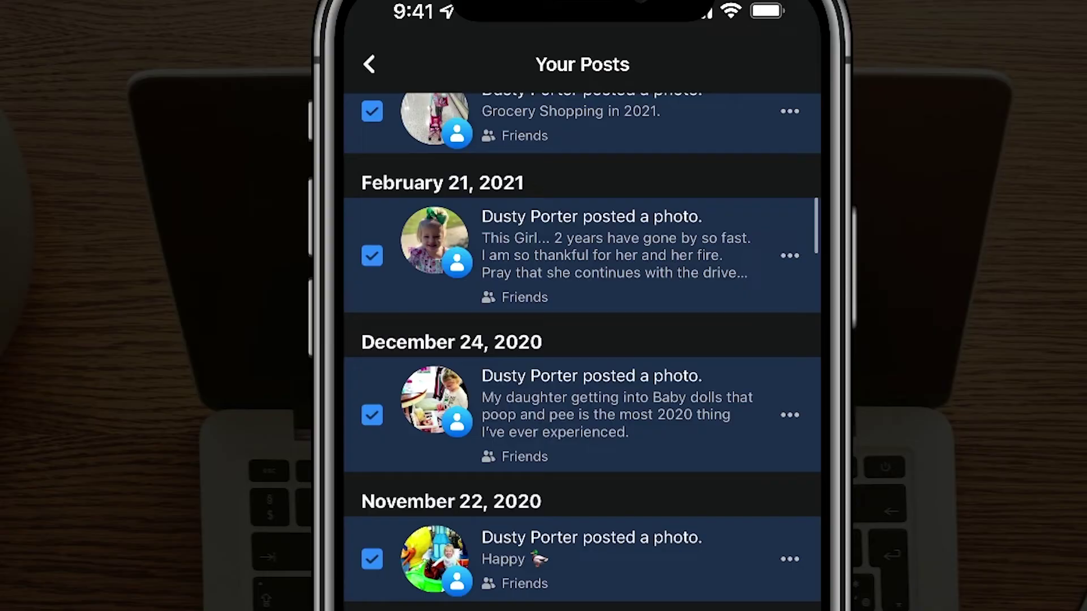
pyautogui.scroll(-2, 583, 352)
pyautogui.scroll(10, 583, 351)
pyautogui.scroll(3, 582, 352)
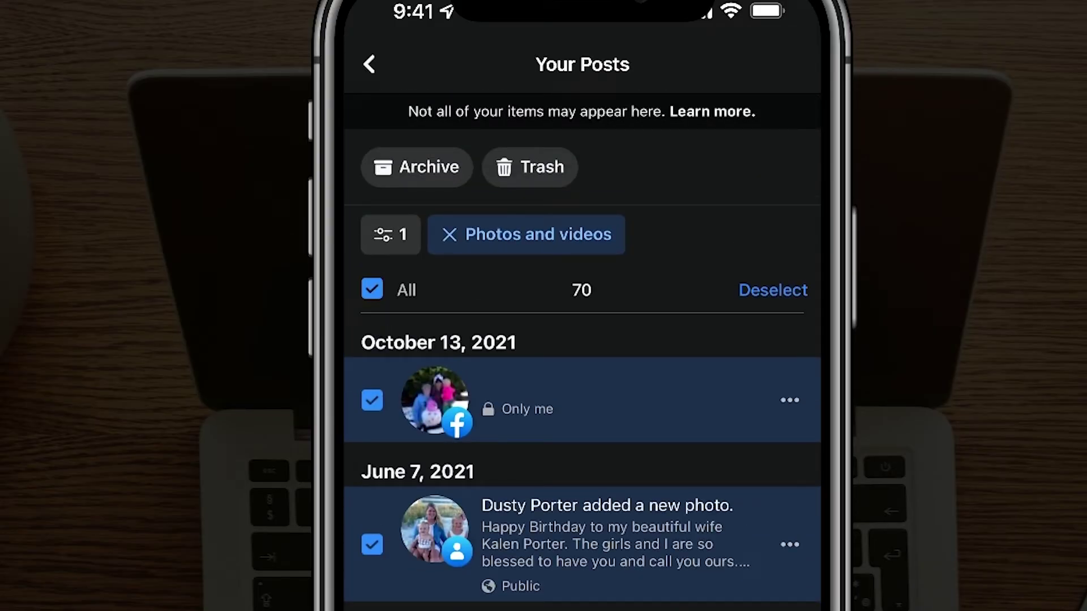
pyautogui.scroll(-3, 583, 352)
pyautogui.scroll(-5, 582, 352)
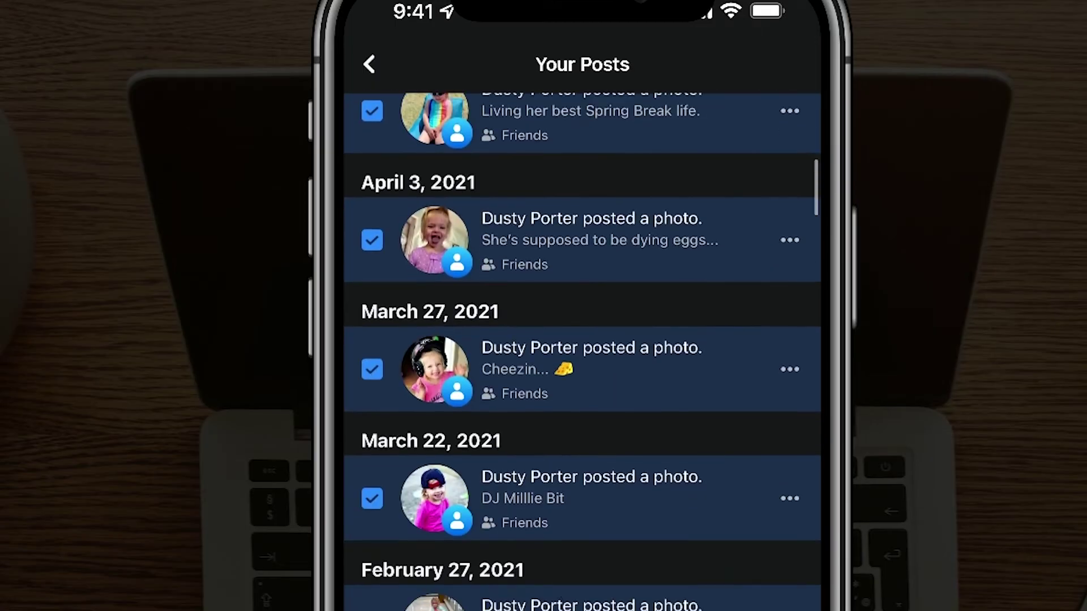
pyautogui.scroll(-3, 583, 352)
pyautogui.scroll(-2, 583, 352)
pyautogui.scroll(-10, 583, 351)
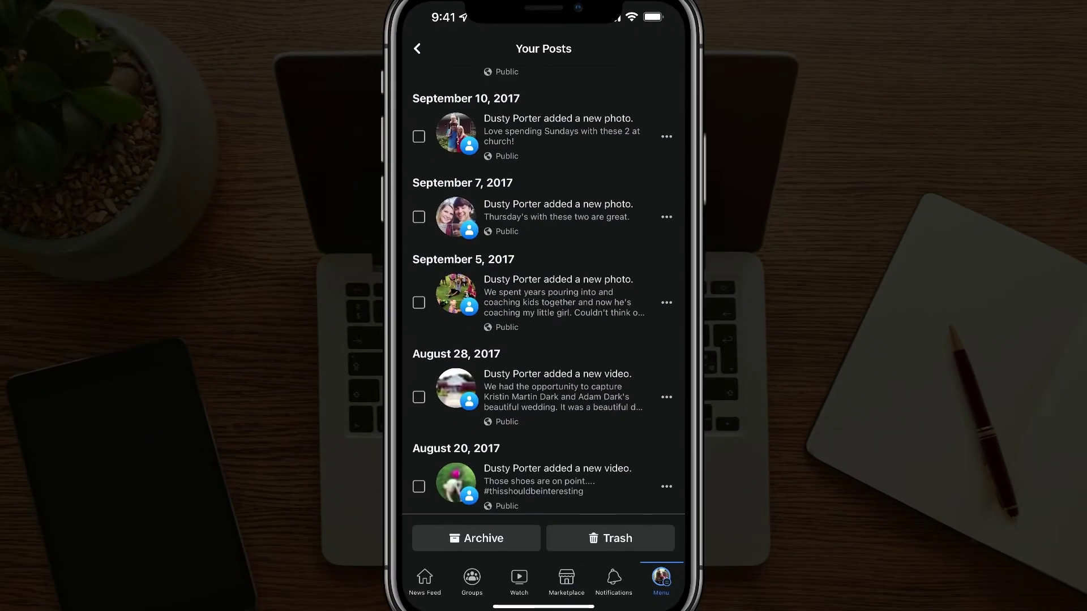
pyautogui.scroll(-2, 543, 286)
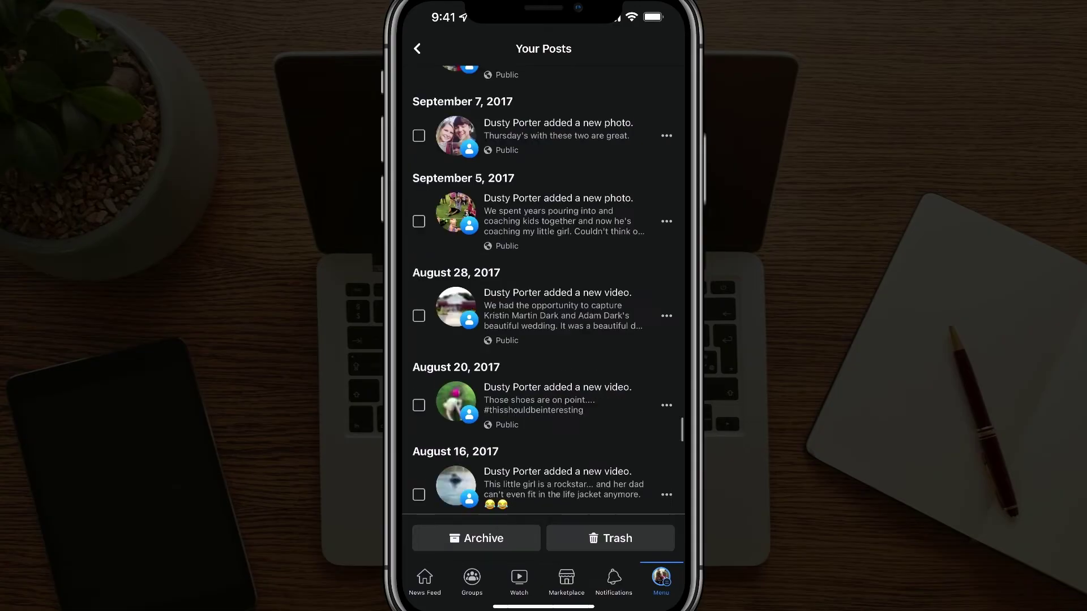
pyautogui.scroll(-10, 543, 286)
pyautogui.scroll(-10, 543, 287)
pyautogui.scroll(-3, 543, 286)
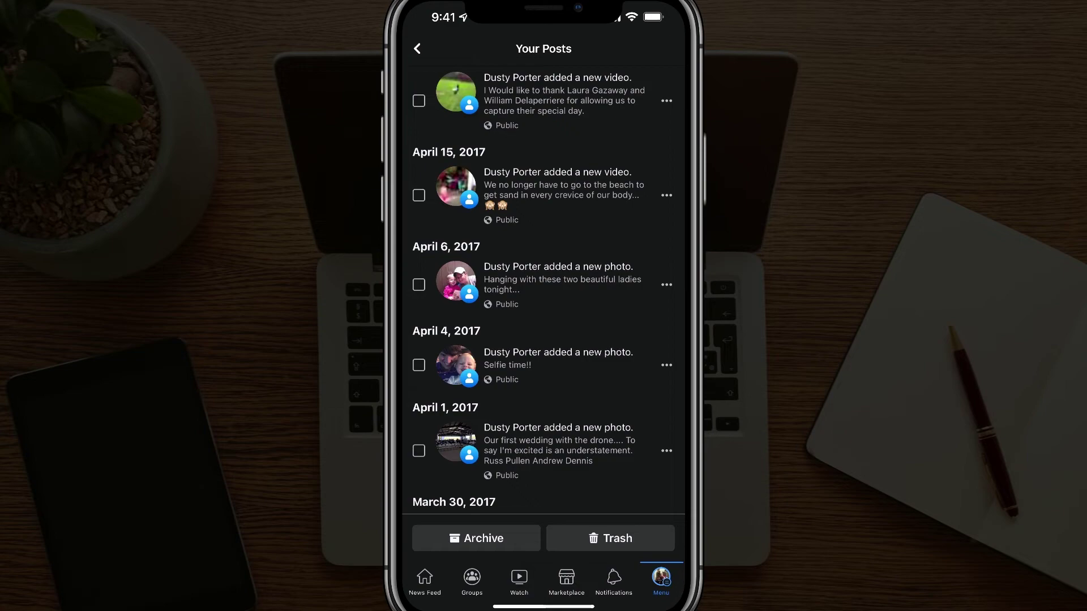
pyautogui.scroll(-10, 542, 287)
pyautogui.scroll(-10, 543, 287)
pyautogui.scroll(-3, 543, 286)
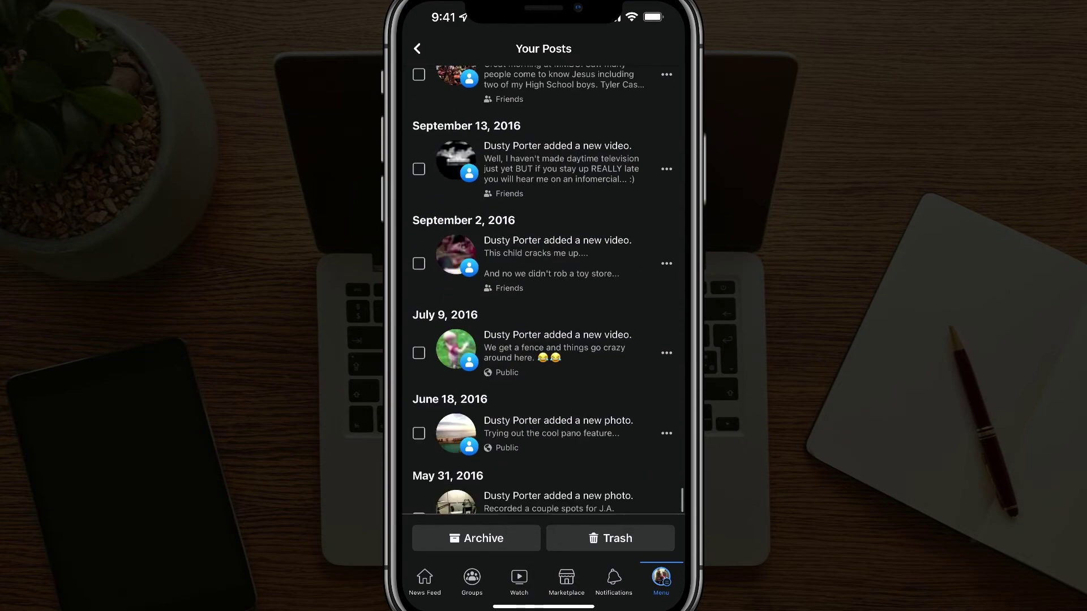
pyautogui.scroll(-8, 542, 286)
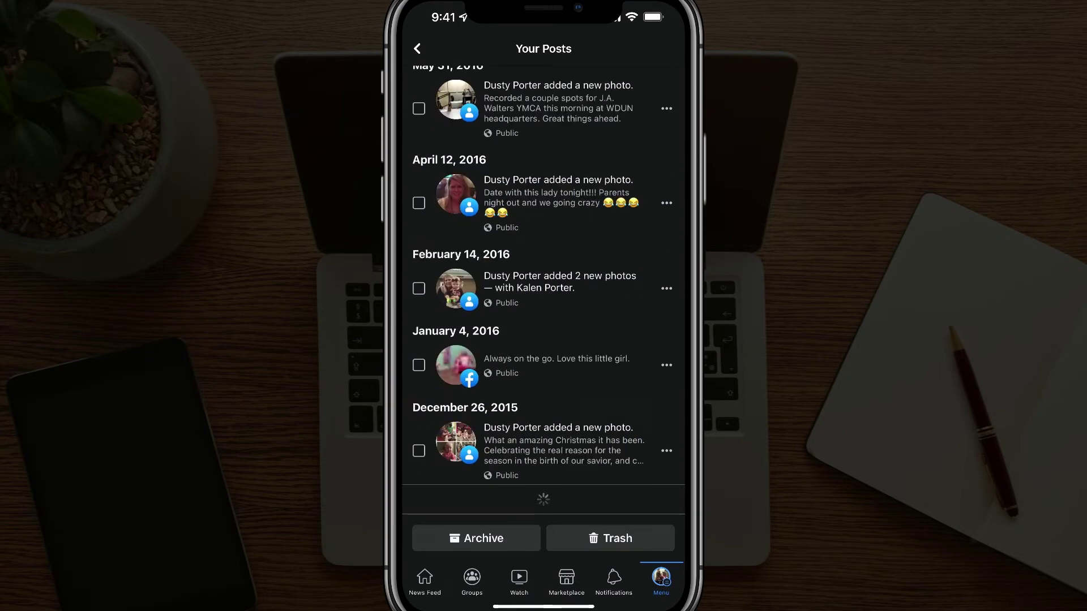
pyautogui.scroll(5, 544, 289)
pyautogui.scroll(5, 544, 289)
pyautogui.scroll(5, 544, 289)
pyautogui.scroll(10, 544, 289)
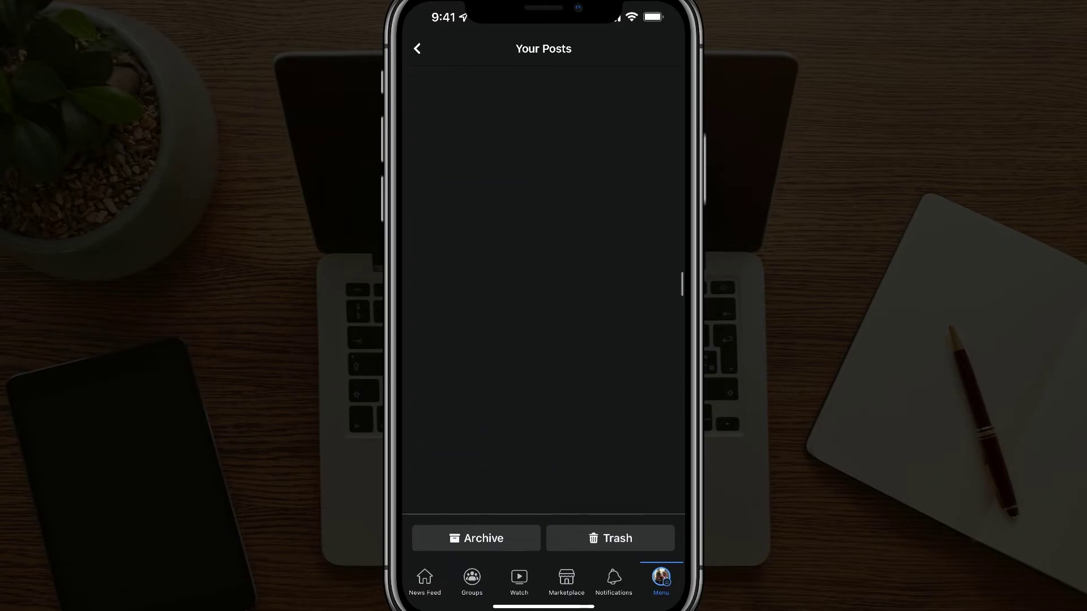
pyautogui.scroll(10, 544, 288)
pyautogui.scroll(5, 544, 289)
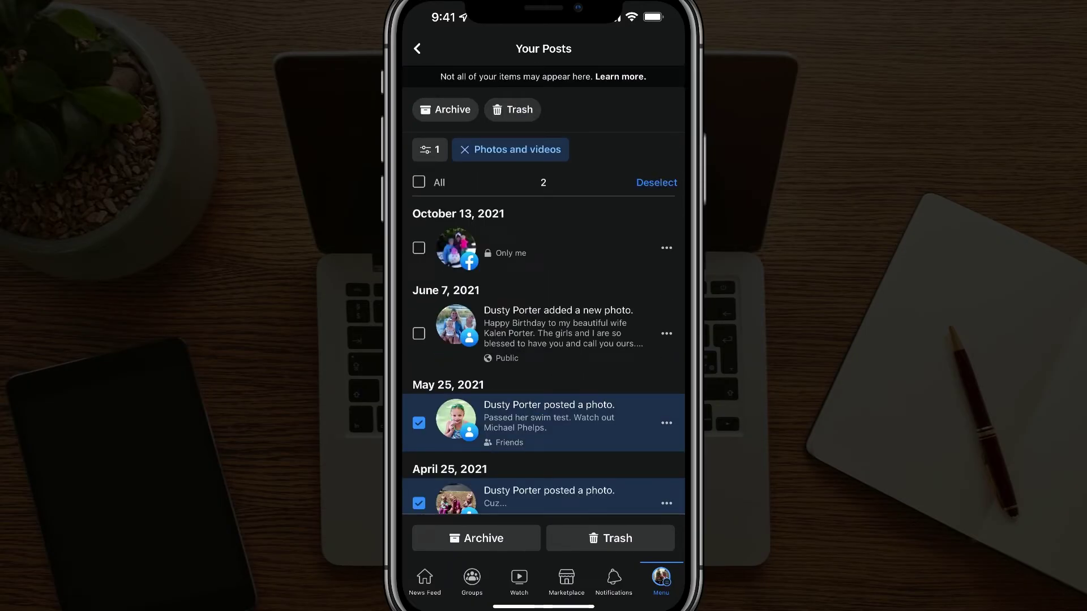
# Uncheck the May 25 and April 25 photo posts, then toggle the All checkbox.
pyautogui.click(418, 422)
pyautogui.click(419, 503)
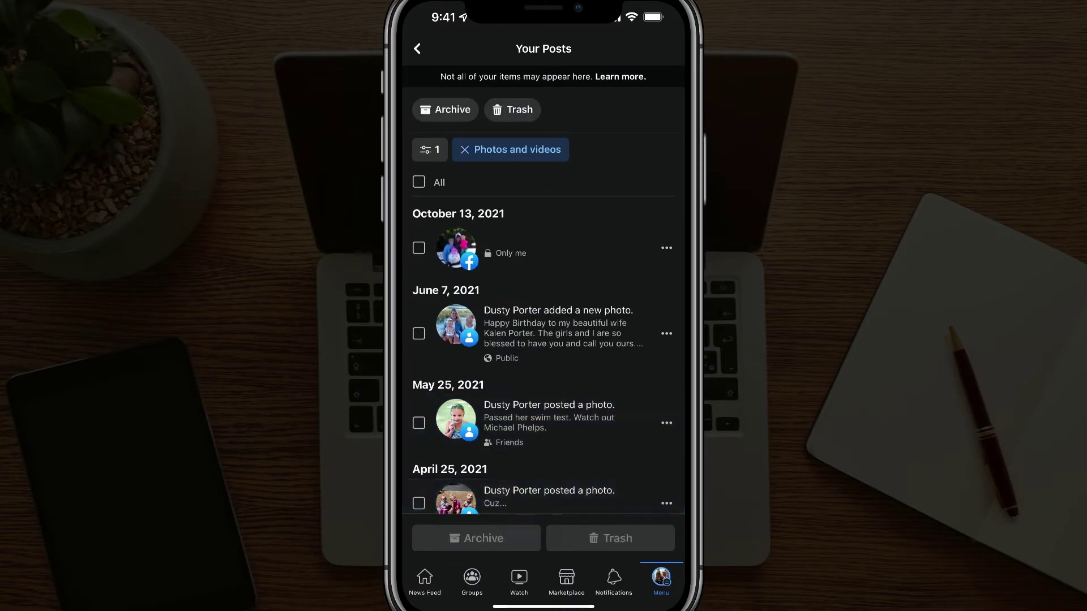
pyautogui.click(419, 182)
pyautogui.scroll(-1, 544, 291)
# Tick the May 25 and April 25, 2021 photo posts.
pyautogui.click(418, 394)
pyautogui.click(418, 474)
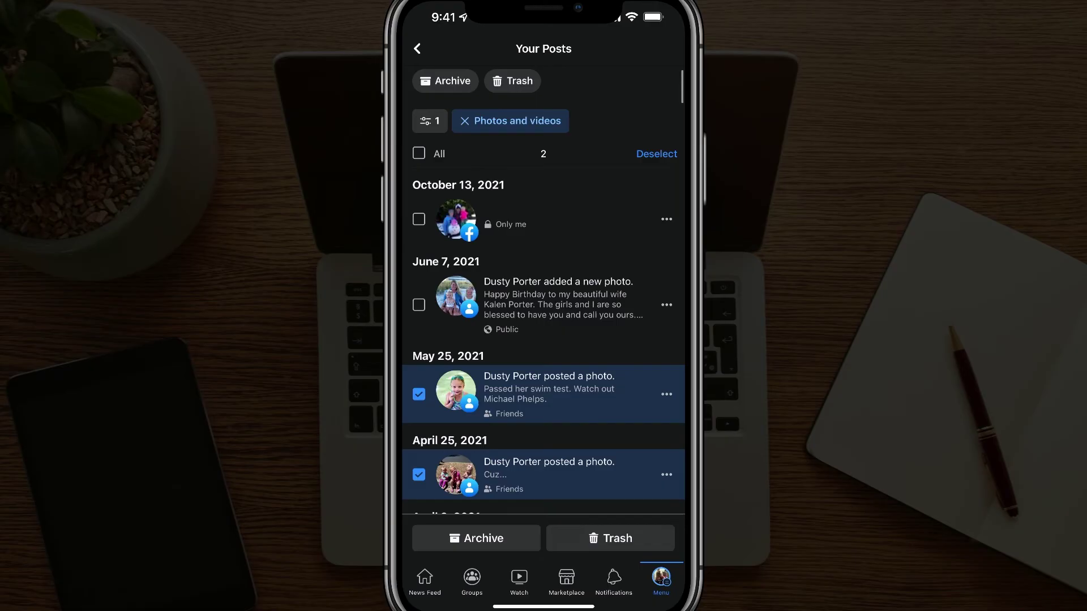
pyautogui.scroll(-3, 543, 291)
pyautogui.scroll(-3, 544, 291)
pyautogui.scroll(-5, 543, 290)
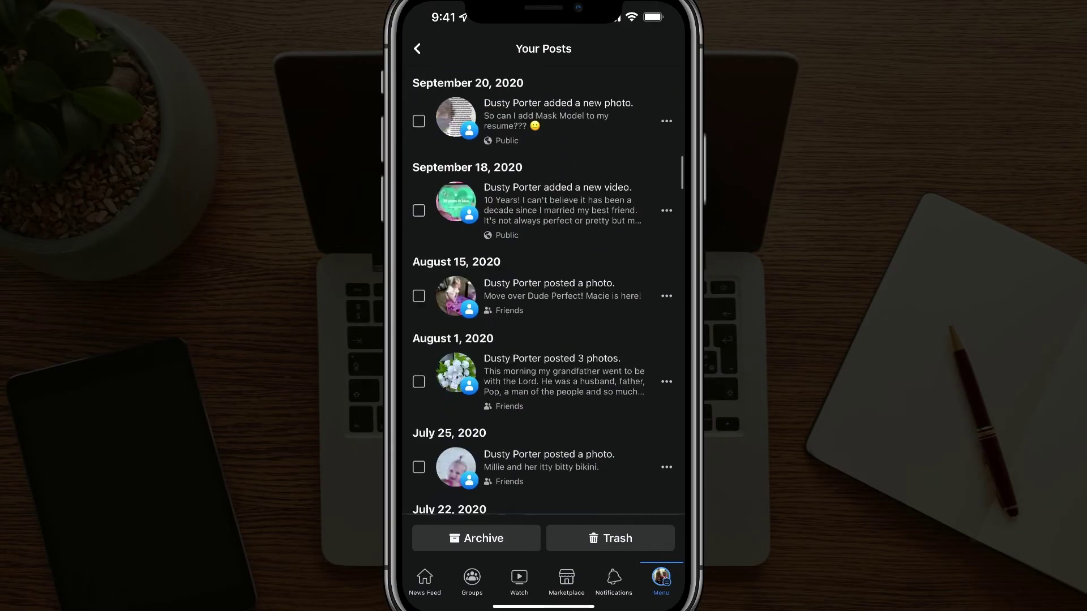
pyautogui.scroll(-5, 544, 290)
pyautogui.scroll(-5, 544, 290)
pyautogui.scroll(-5, 544, 291)
pyautogui.scroll(-5, 544, 290)
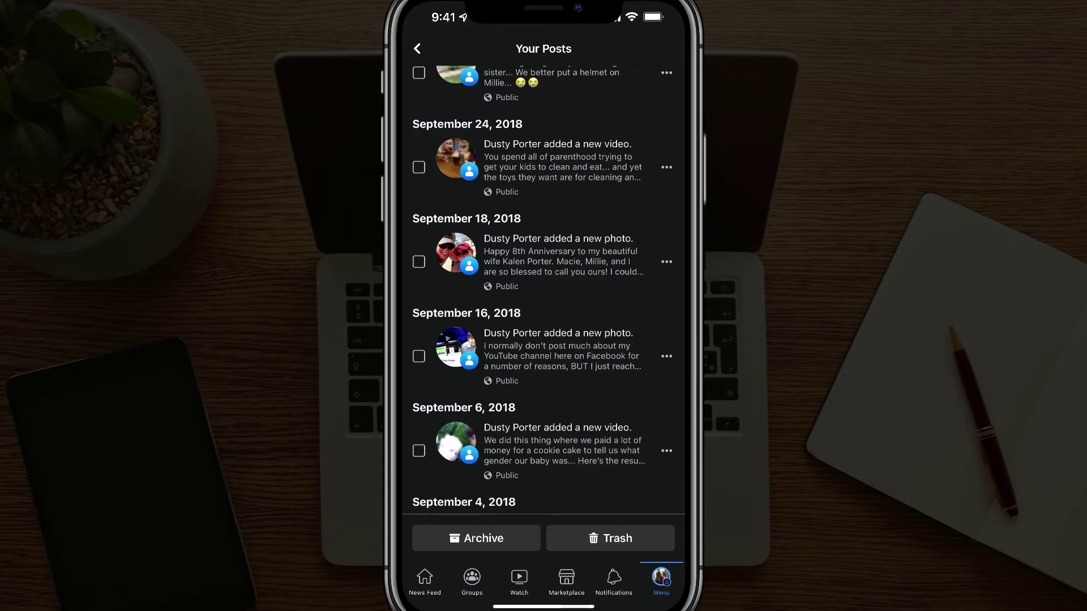
pyautogui.scroll(-5, 544, 290)
pyautogui.scroll(-5, 544, 291)
pyautogui.scroll(-5, 543, 290)
pyautogui.scroll(-5, 544, 290)
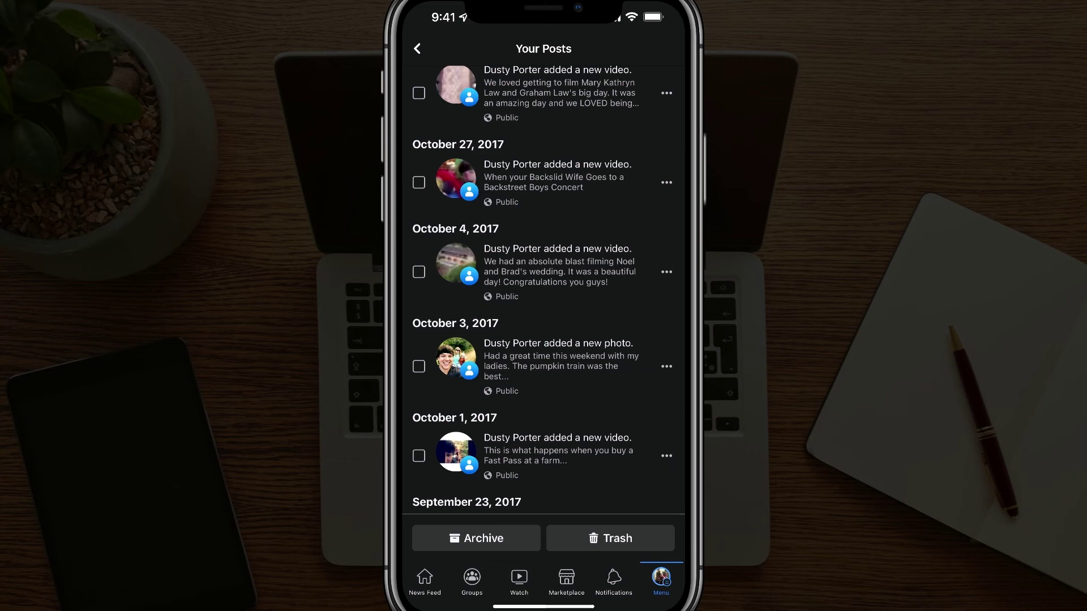
pyautogui.scroll(-5, 543, 290)
pyautogui.scroll(-3, 543, 291)
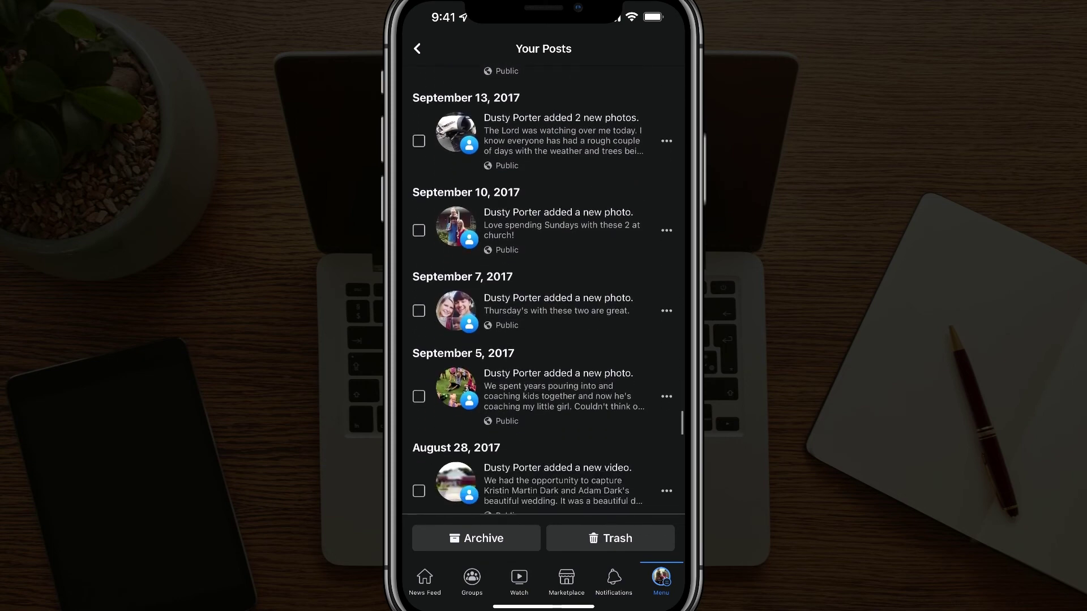